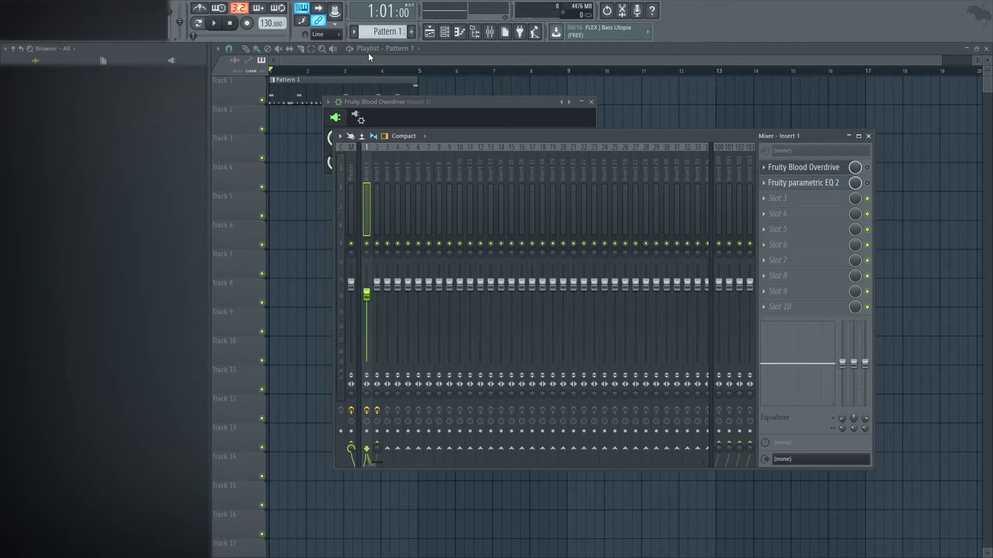
Step: Play the loop for the kick, then for insert 2's 808, and close the mixer and overdrive windows
key("space")
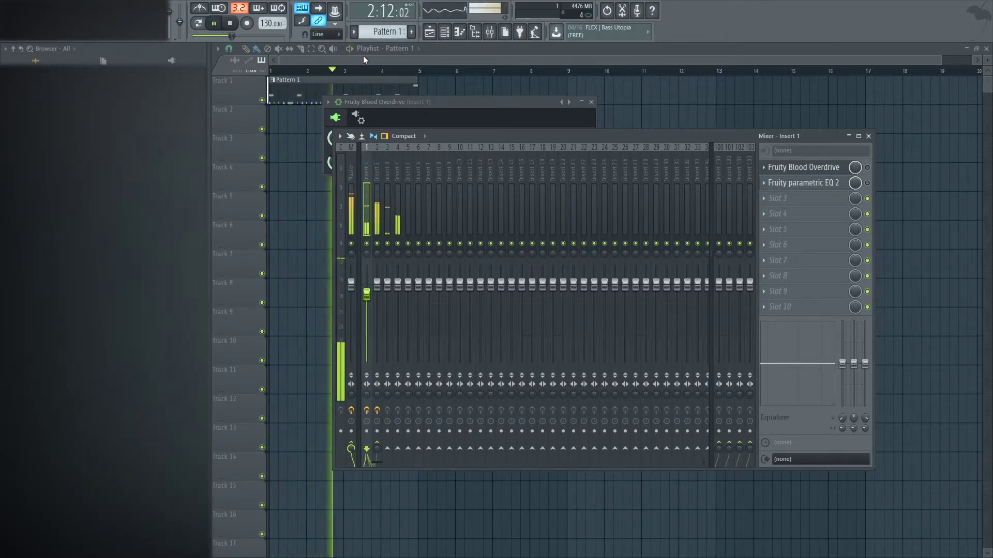
key("space")
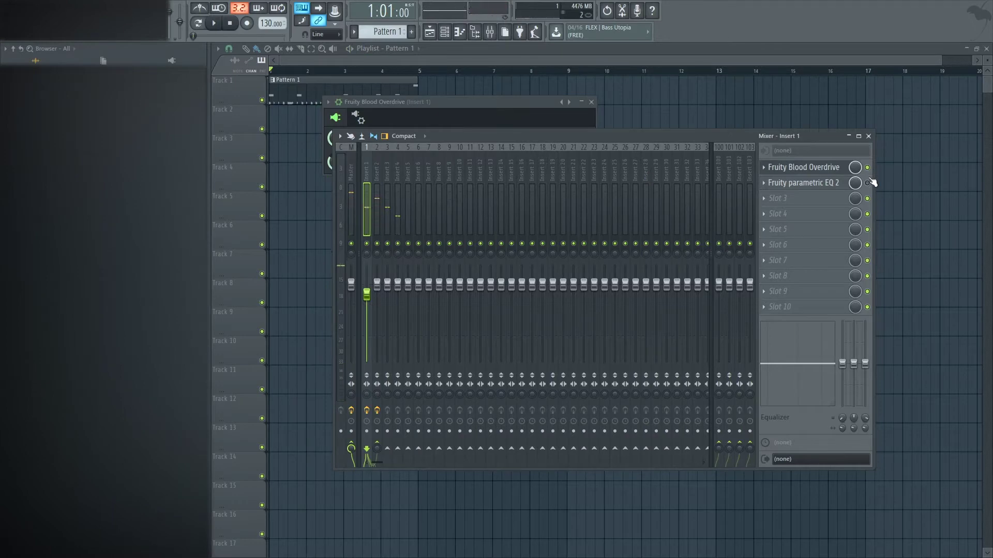
key("Right")
key("space")
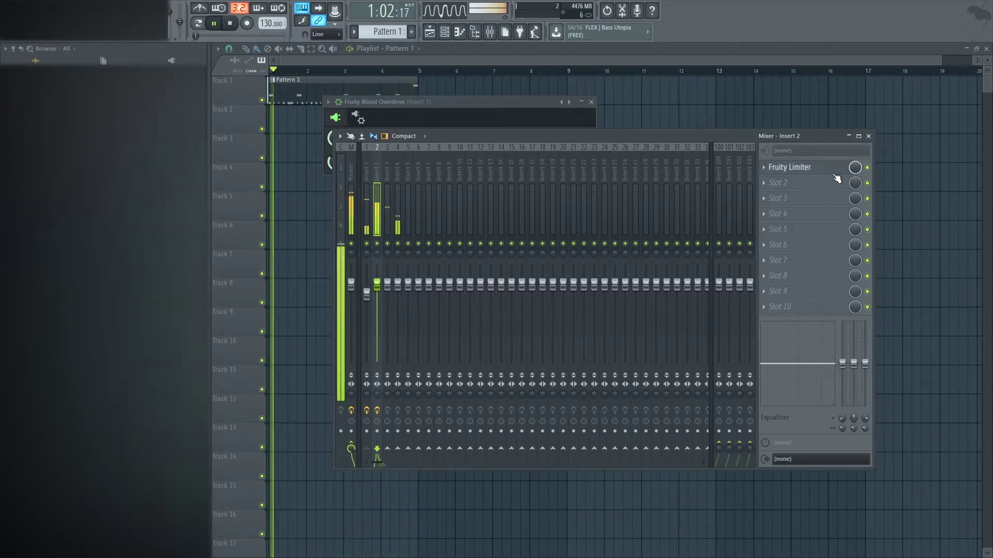
key("space")
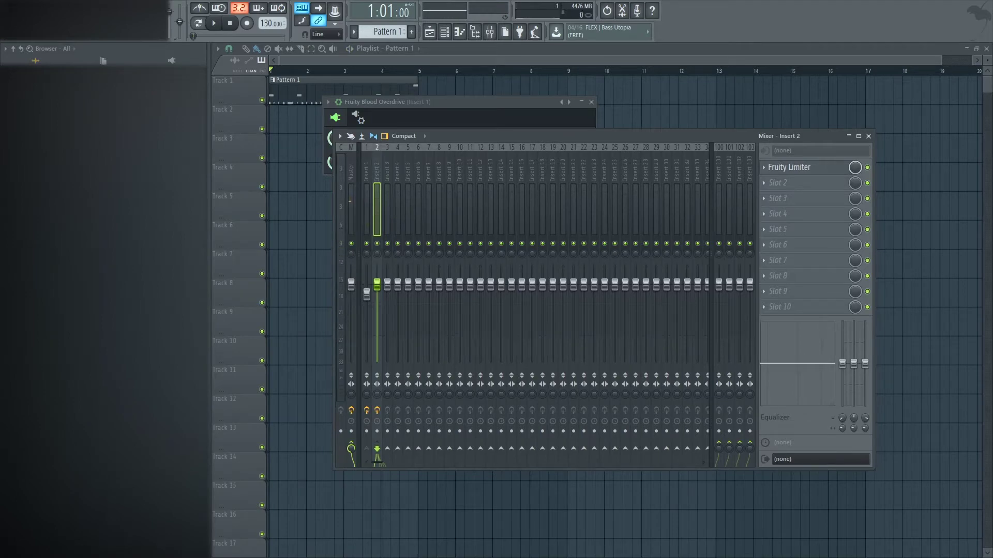
key("F12")
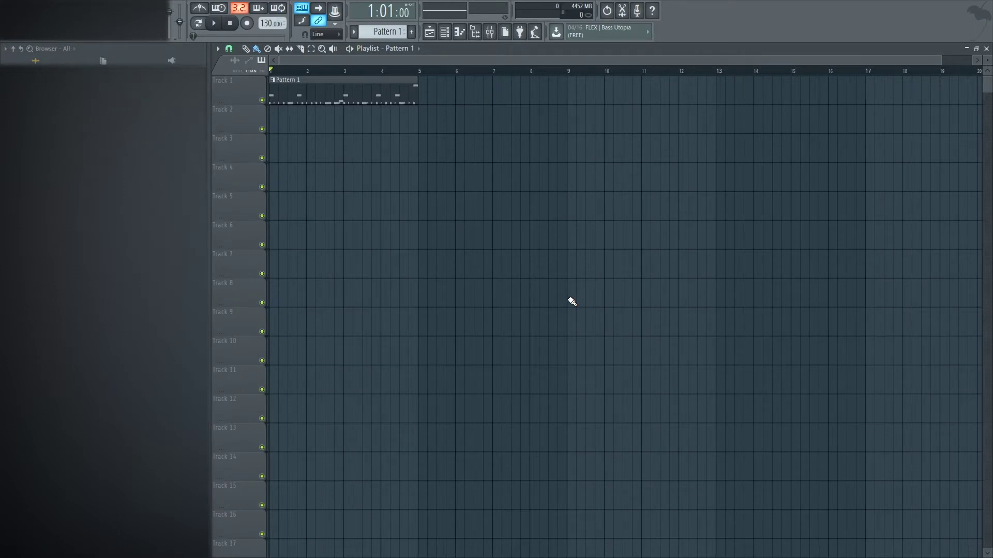
key("space")
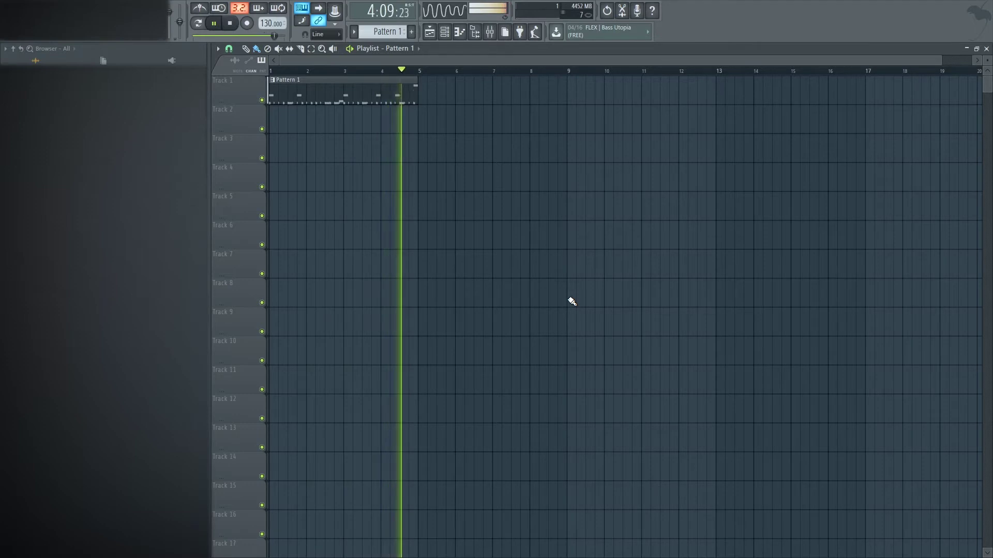
key("space")
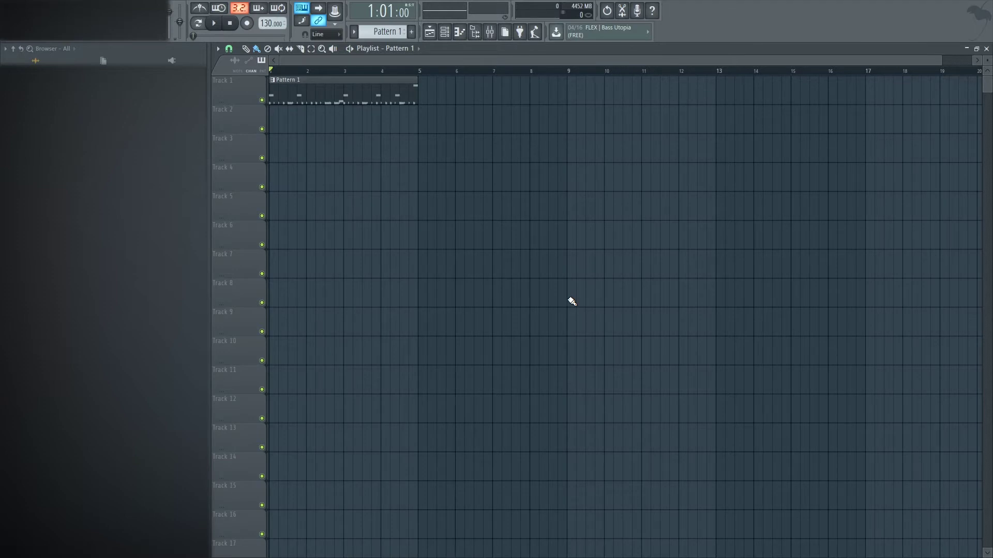
Step: Load Fruity Blood Overdrive into the first effect slot of mixer insert 1
left_click(489, 31)
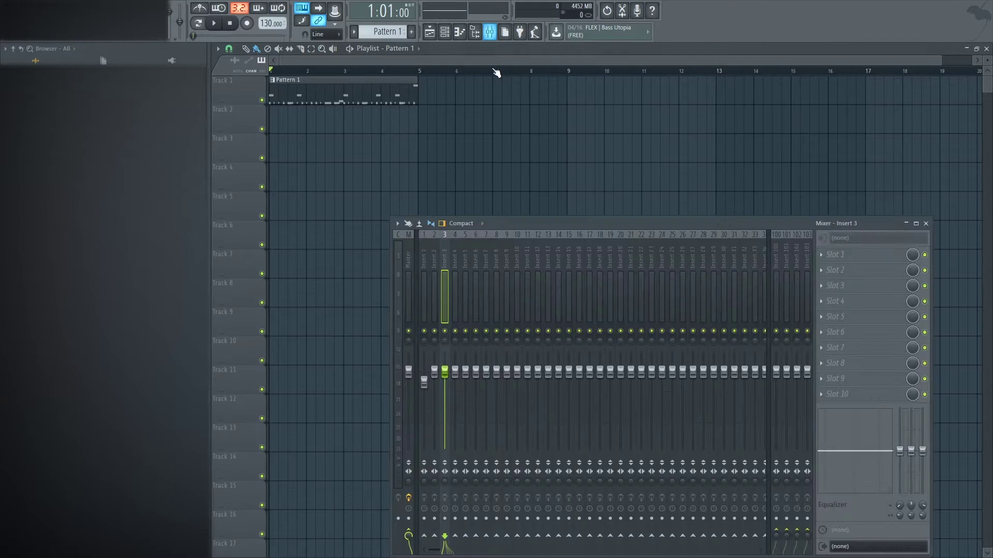
left_click_drag(511, 225, 453, 137)
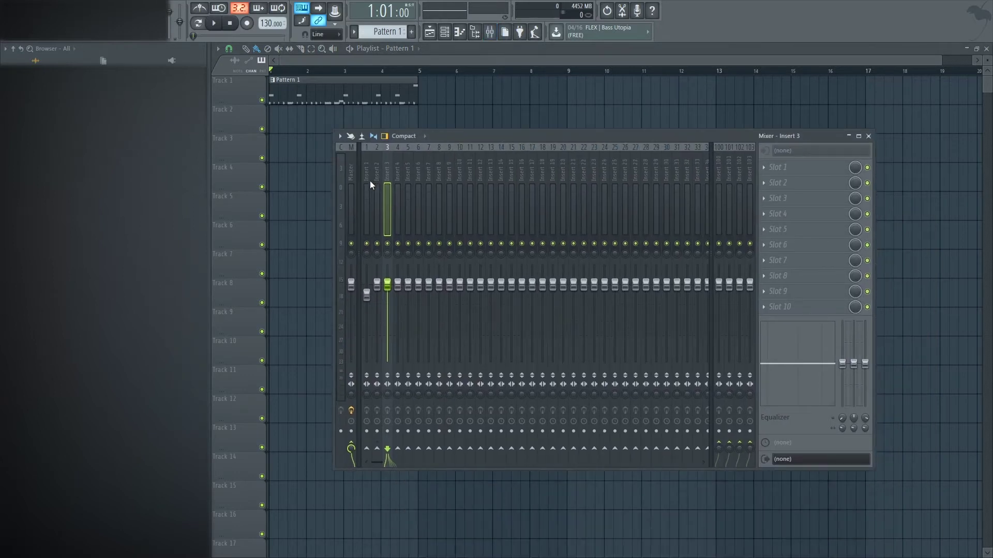
left_click(371, 181)
left_click(771, 171)
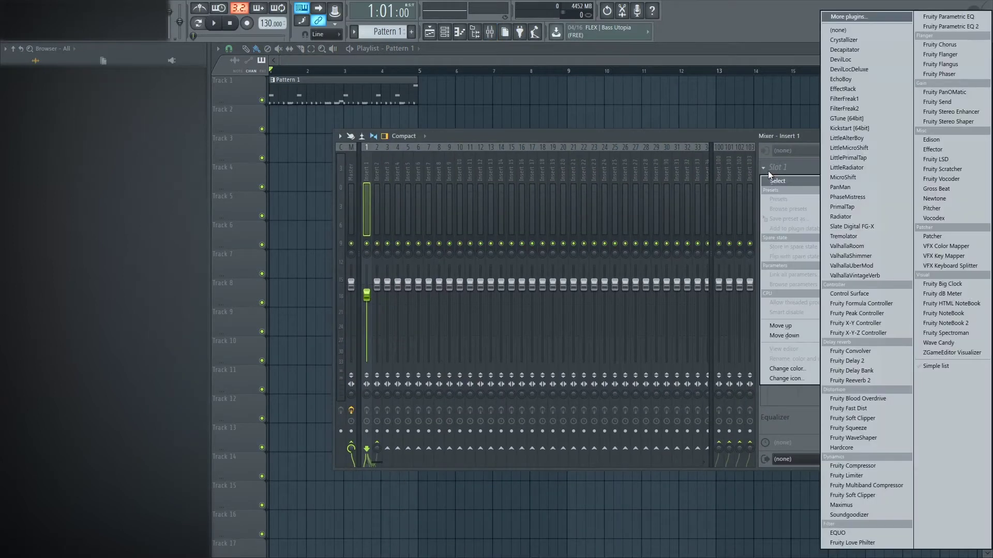
left_click(874, 398)
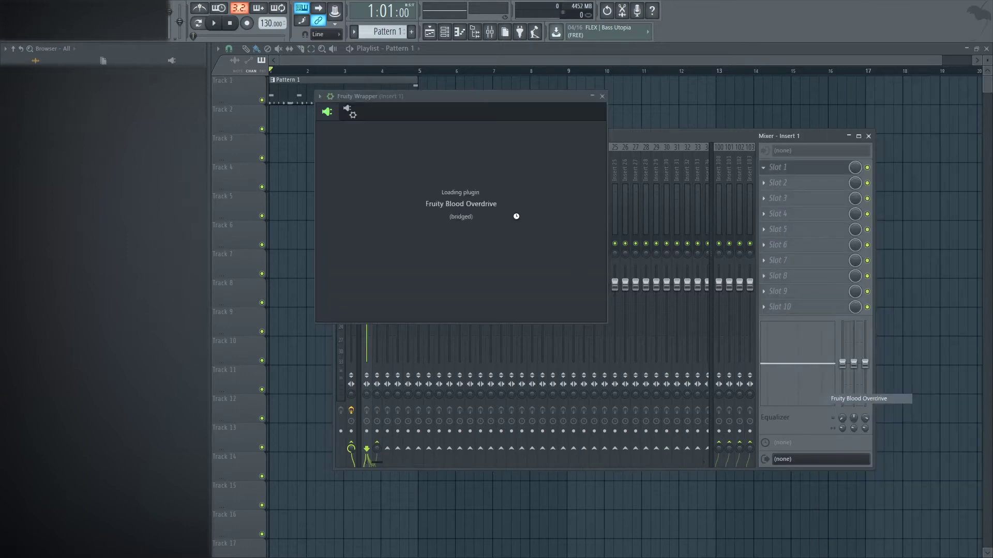
Step: Apply the Blood Overdrive's Drive factory preset and listen to the kick
left_click(318, 97)
mouse_move(374, 127)
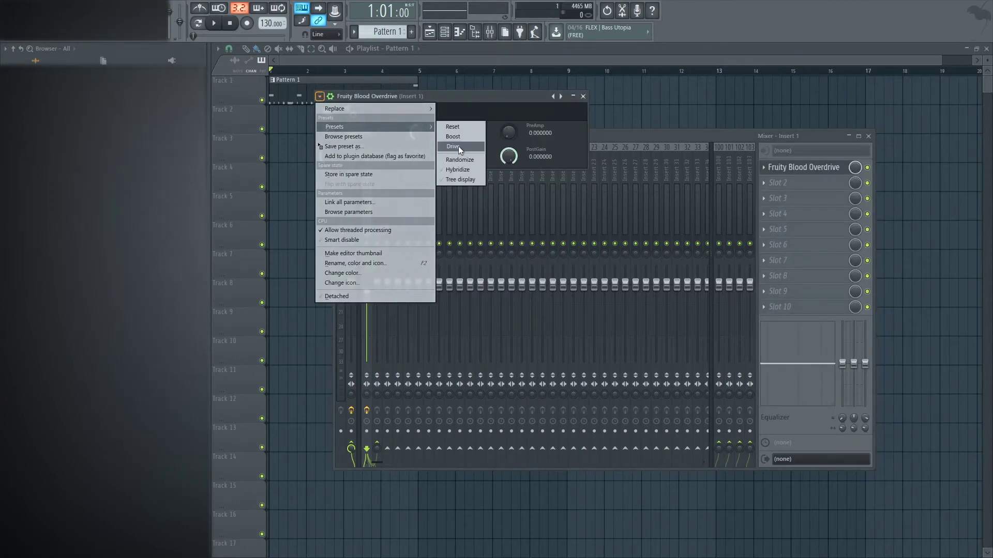
left_click(458, 145)
key("space")
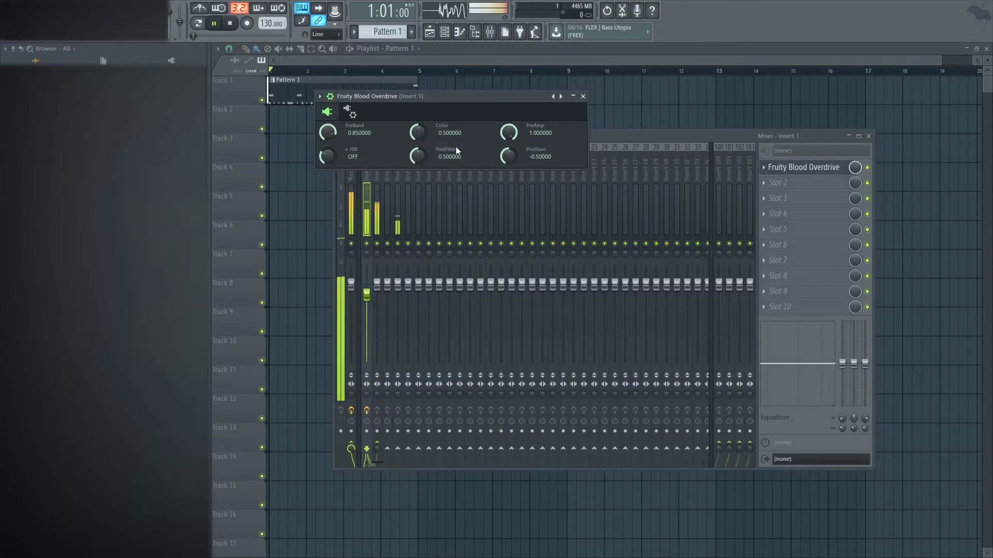
key("space")
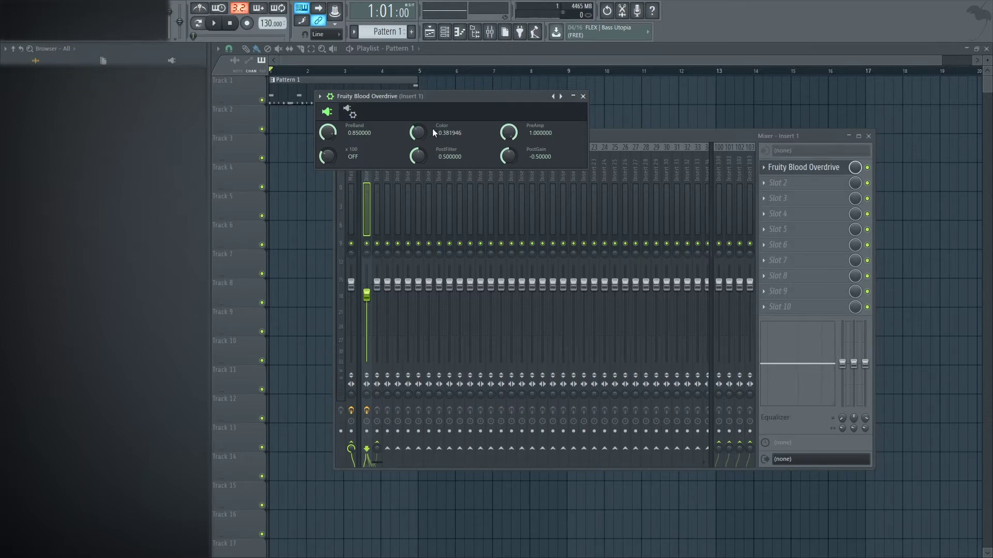
Step: While the kick plays, nudge the overdrive's Color and turn its PostFilter down
key("space")
mouse_move(433, 128)
left_mouse_down()
mouse_move(432, 138)
mouse_move(432, 121)
left_mouse_up()
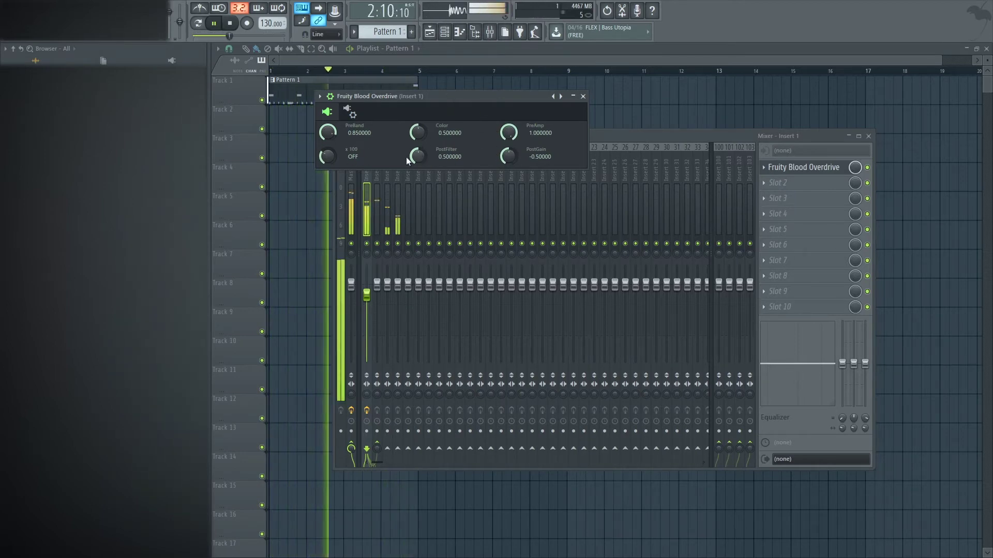
left_click_drag(406, 157, 402, 234)
key("space")
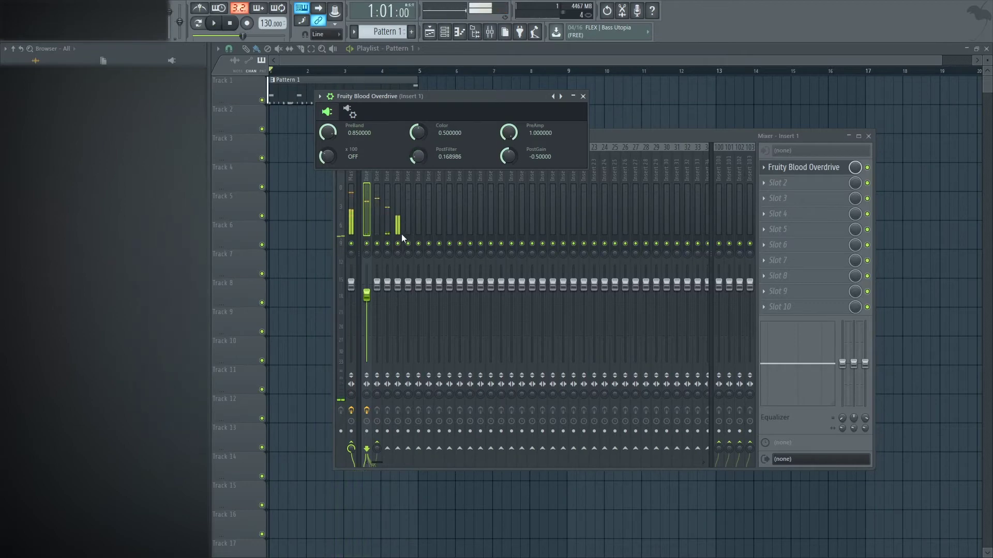
Step: Bring the Blood Overdrive window forward and, with the loop playing, set PostFilter to 0
left_click(395, 250)
left_click(476, 134)
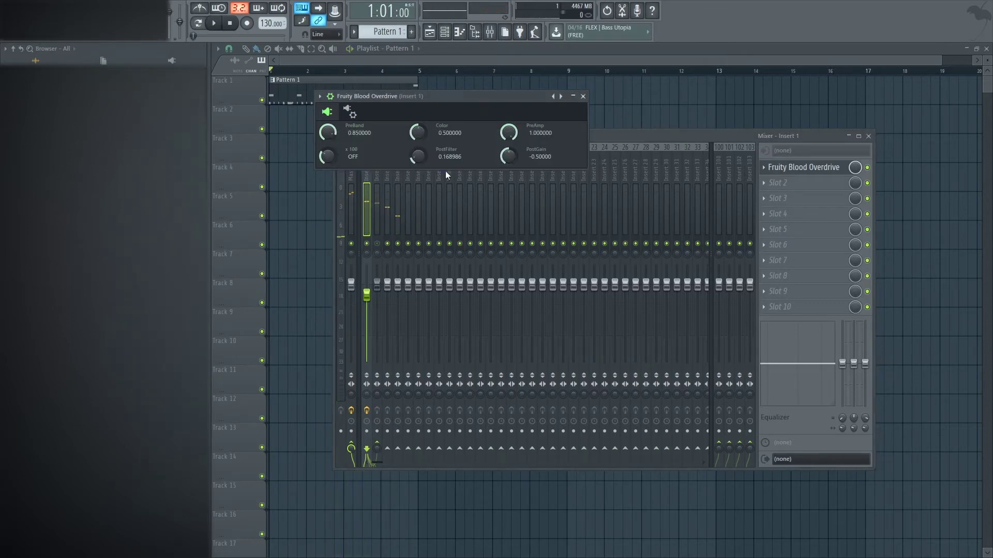
left_click(388, 244)
left_click(420, 97)
key("space")
mouse_move(419, 156)
left_mouse_down()
mouse_move(419, 74)
mouse_move(418, 218)
mouse_move(419, 157)
left_mouse_up()
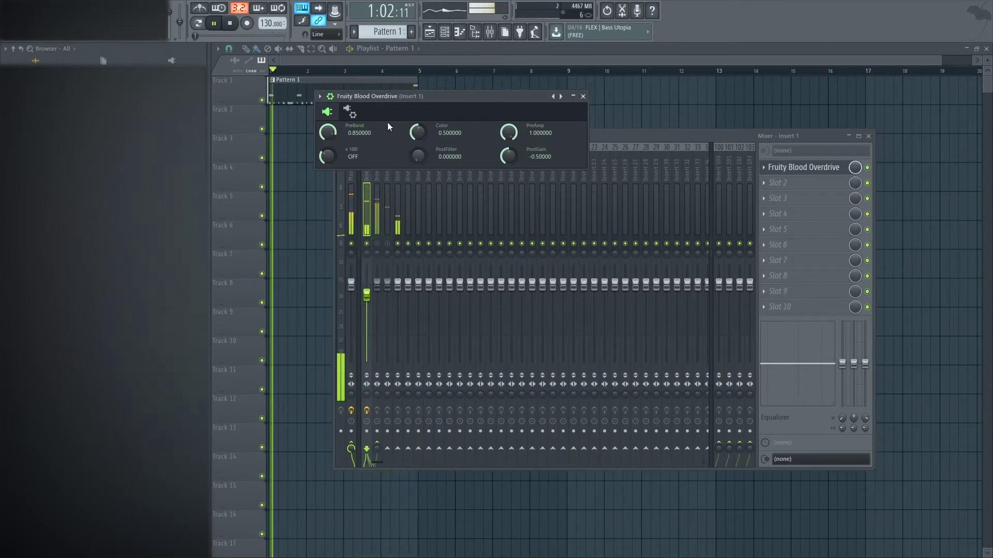
Step: Set overdrive Color to about 0.45 and PostGain to about -0.41, then reset insert 1's fader
mouse_move(420, 135)
left_mouse_down()
mouse_move(421, 168)
mouse_move(422, 136)
left_mouse_up()
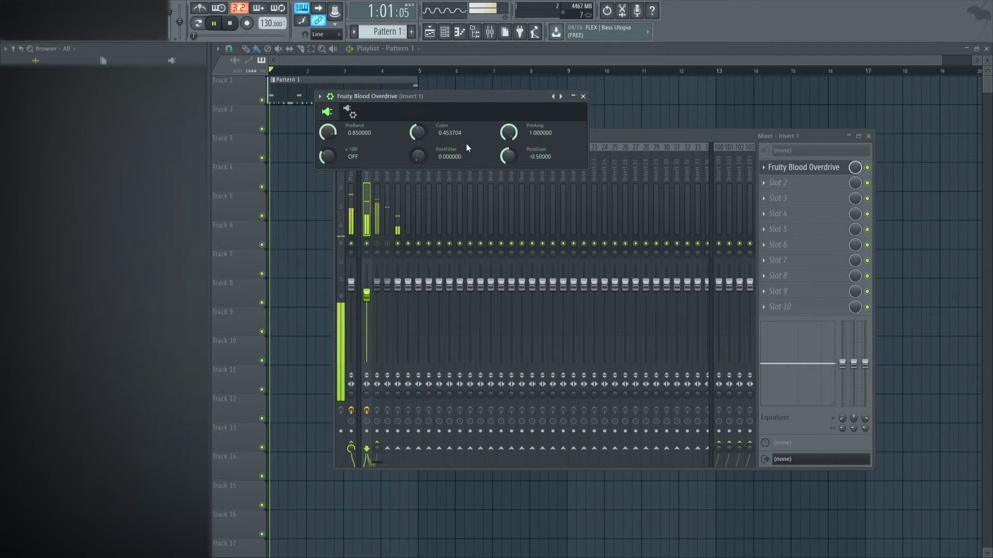
mouse_move(506, 157)
left_mouse_down()
mouse_move(506, 144)
mouse_move(509, 159)
left_mouse_up()
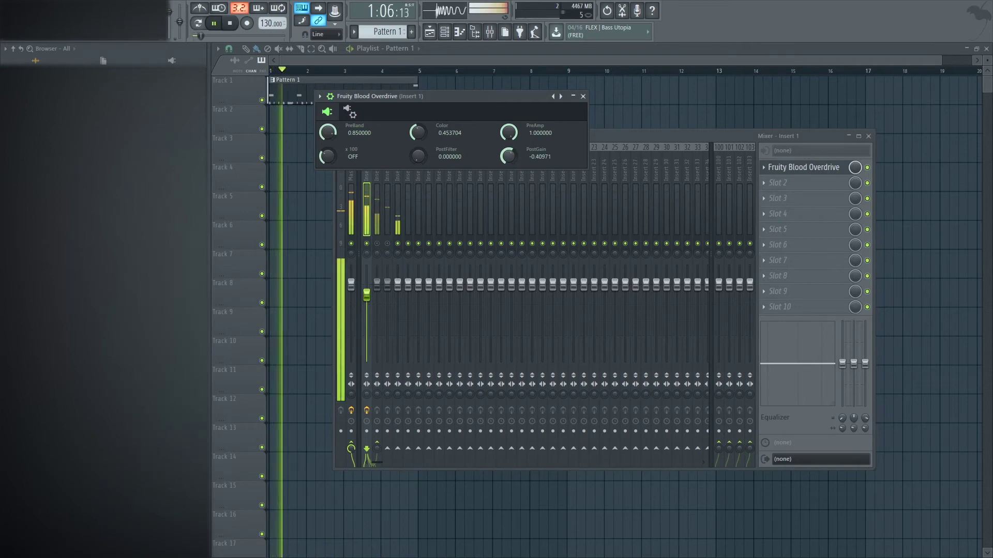
left_click(369, 298)
mouse_move(369, 298)
left_mouse_down()
mouse_move(367, 284)
mouse_move(358, 292)
left_mouse_up()
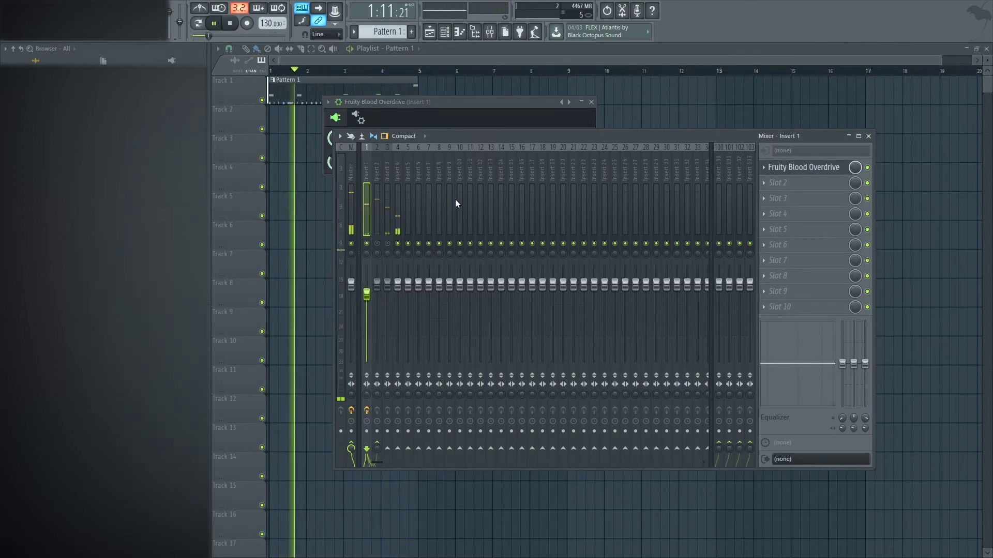
Step: Stop playback and compare the effect chains of inserts 1 and 2
key("space")
key("space")
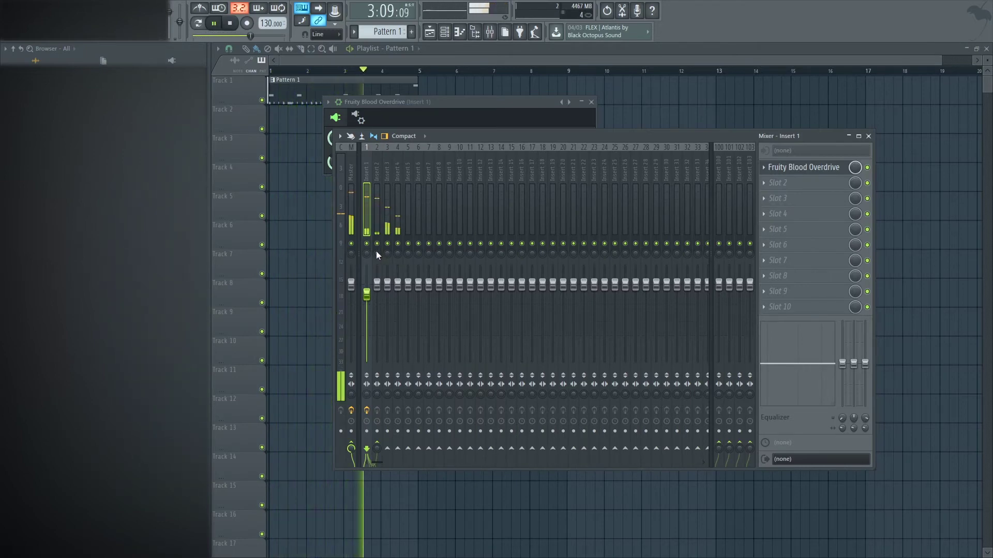
key("space")
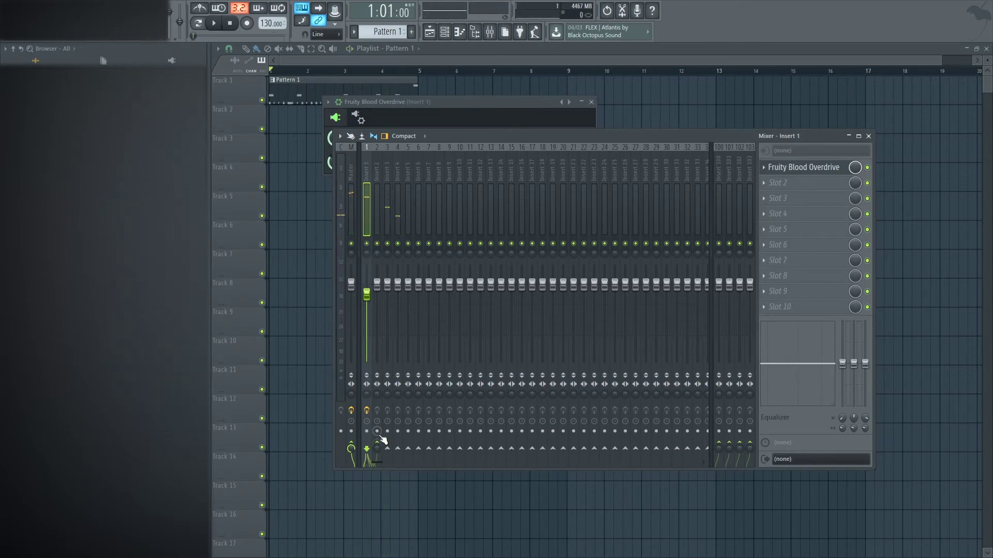
left_click(375, 440)
left_click(364, 216)
left_click(374, 446)
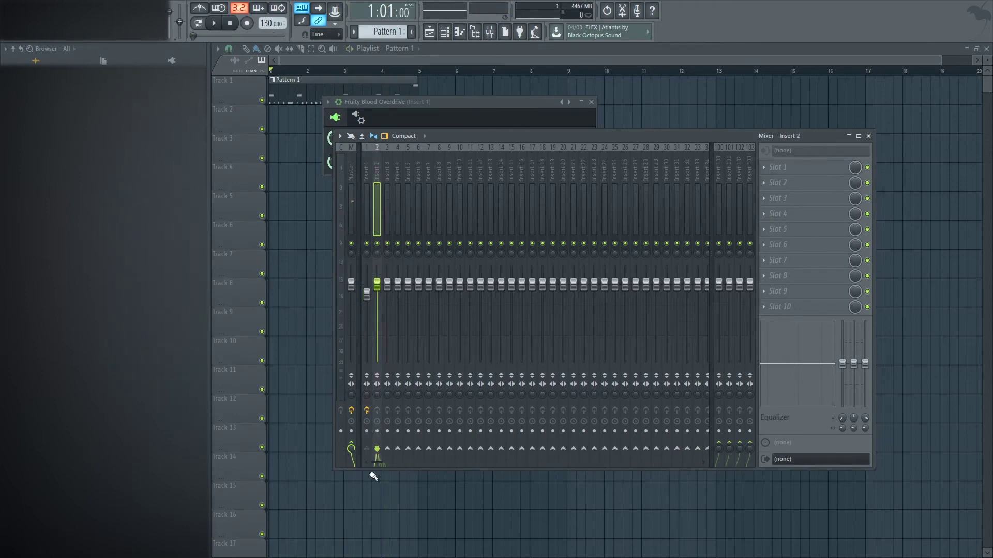
Step: Route insert 1 to insert 2 with 'Sidechain to this track', then select insert 2
left_click(360, 208)
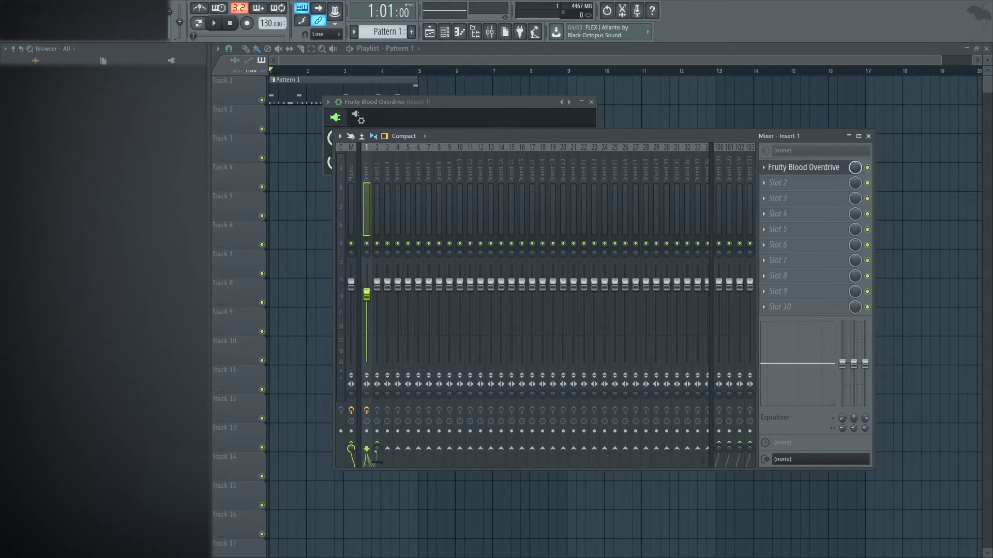
left_click(377, 449)
right_click(378, 452)
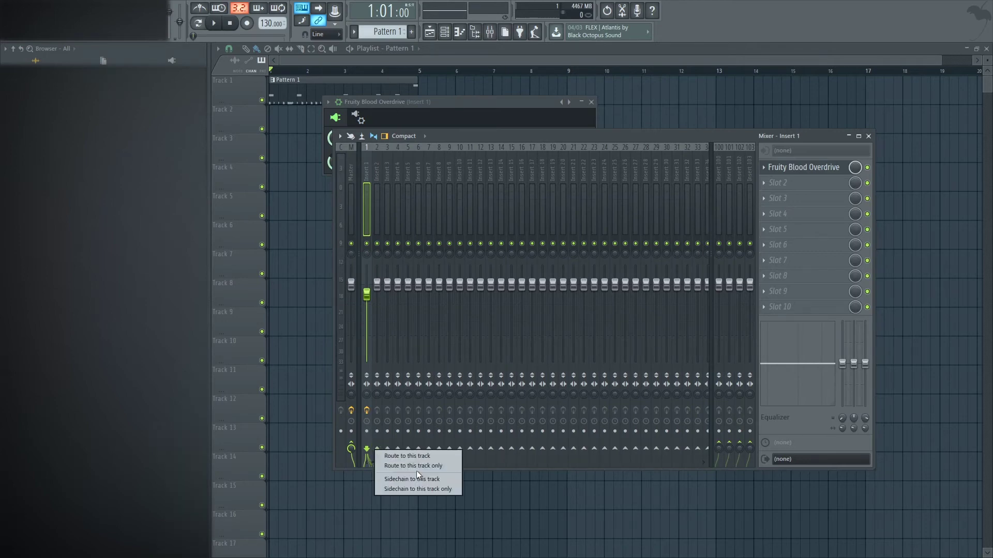
left_click(418, 480)
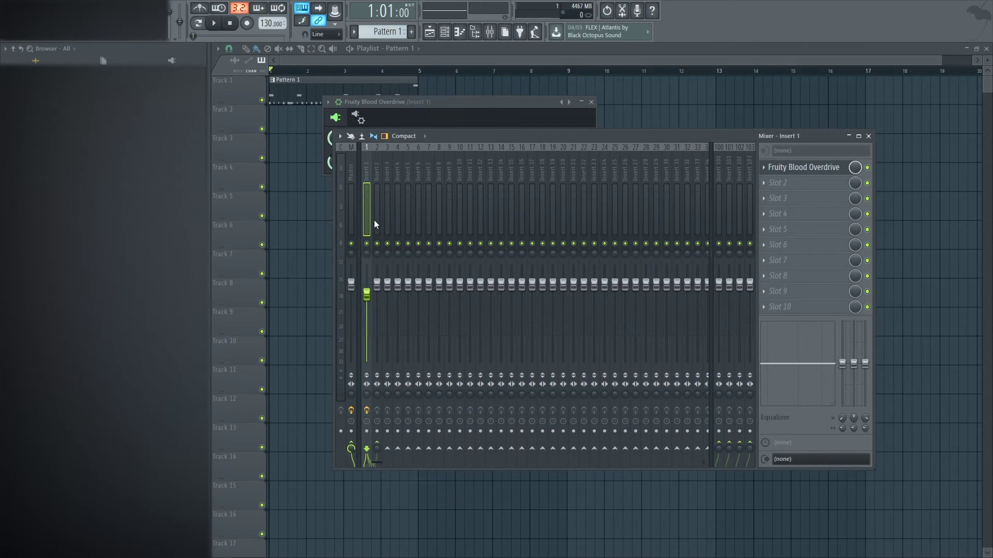
left_click(379, 187)
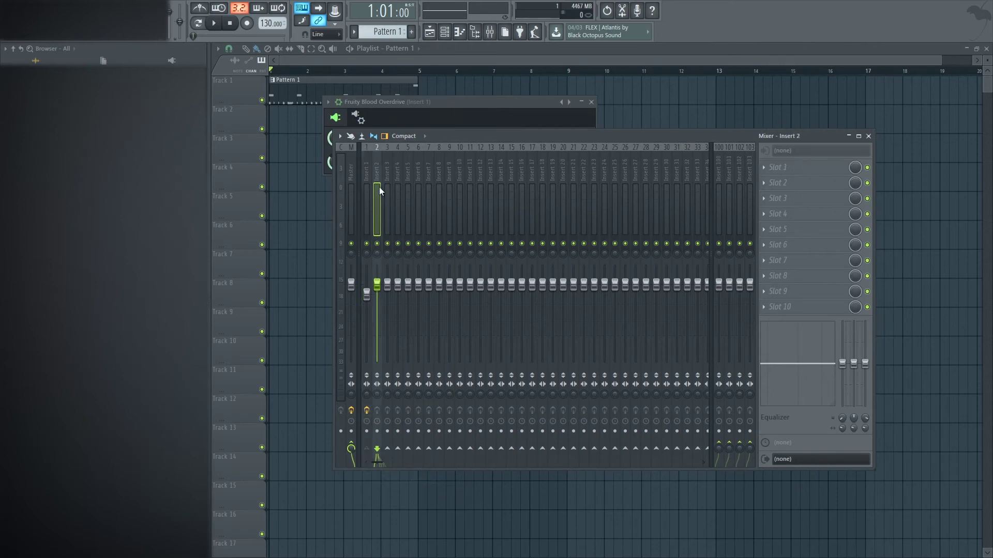
Step: Add Fruity Limiter to insert 2's first slot, raise its ratio, and tune threshold and knee while playing
left_click(770, 171)
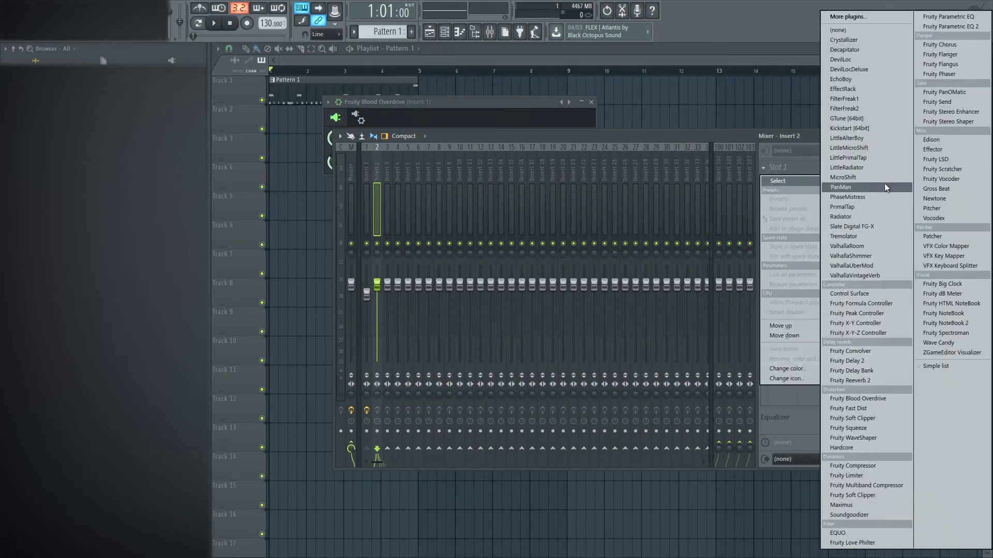
left_click(869, 477)
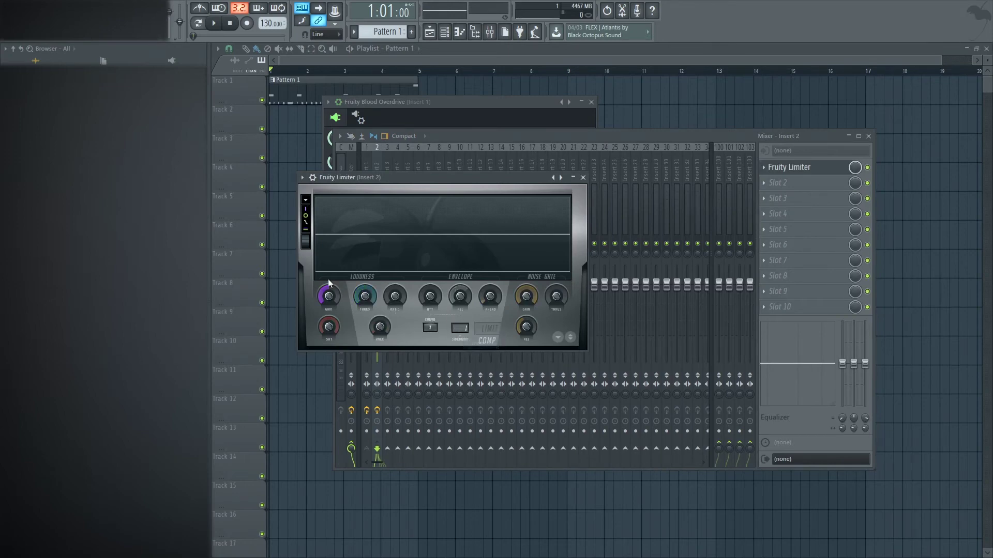
left_click_drag(401, 296, 401, 282)
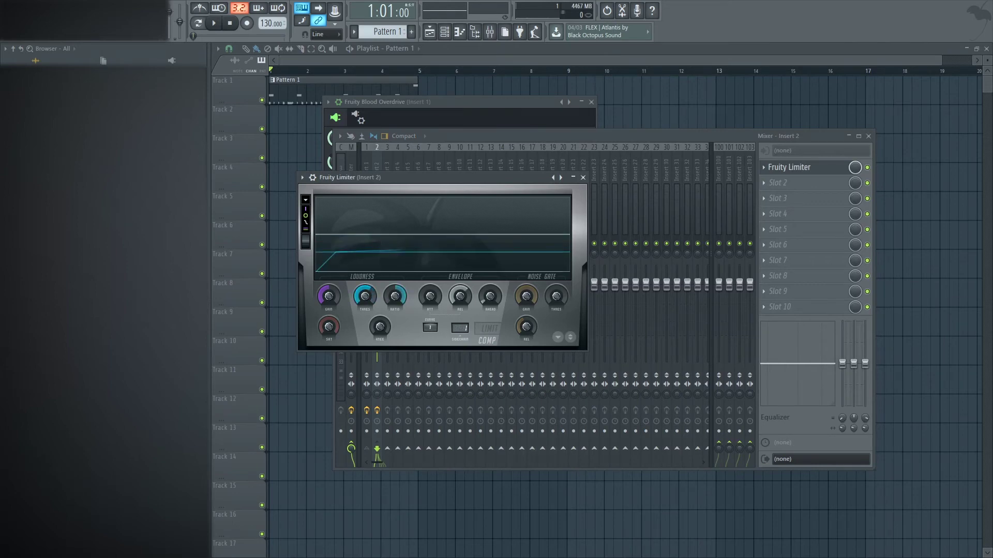
key("space")
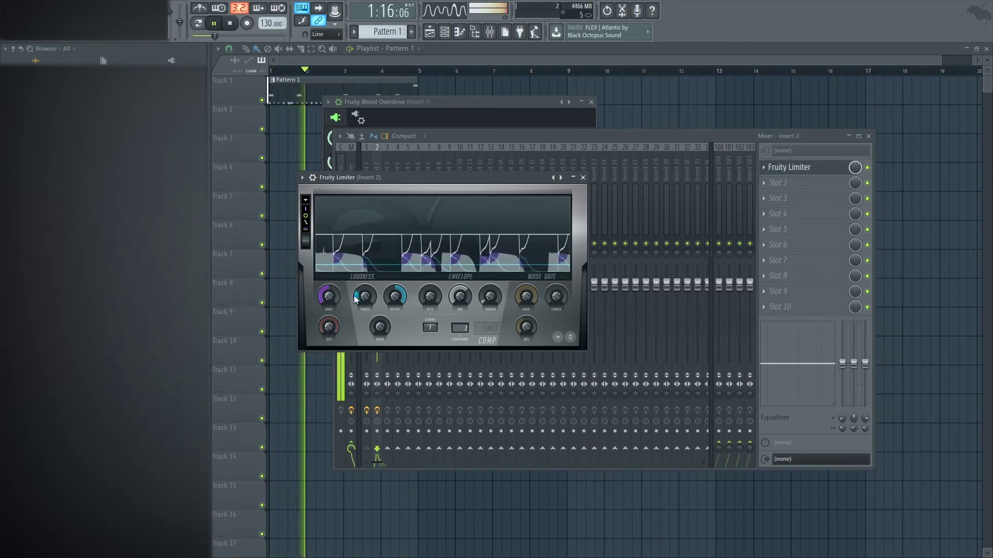
left_click_drag(355, 299, 355, 310)
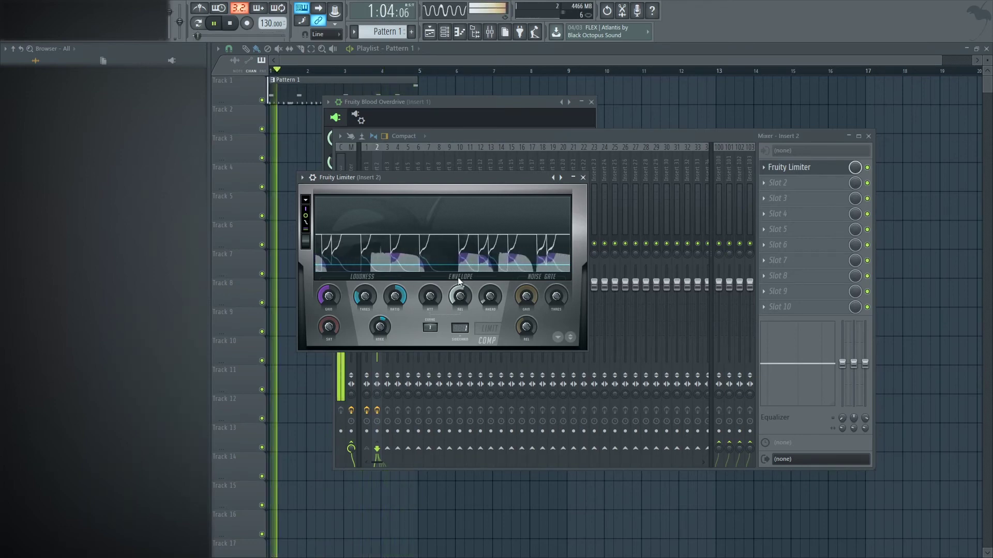
key("space")
key("Escape")
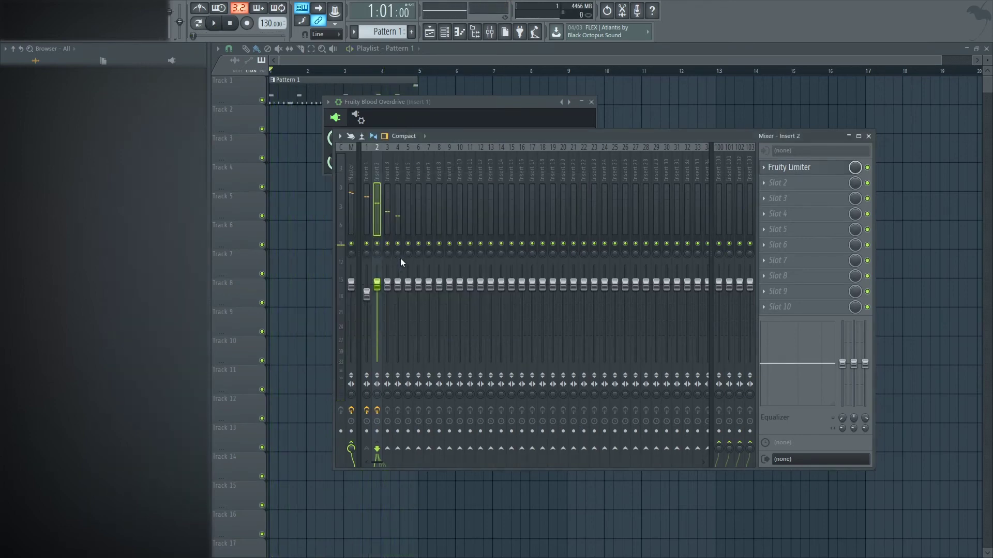
Step: Toggle the Blood Overdrive slot on insert 1, glance at insert 2, and return to insert 1
left_click(370, 202)
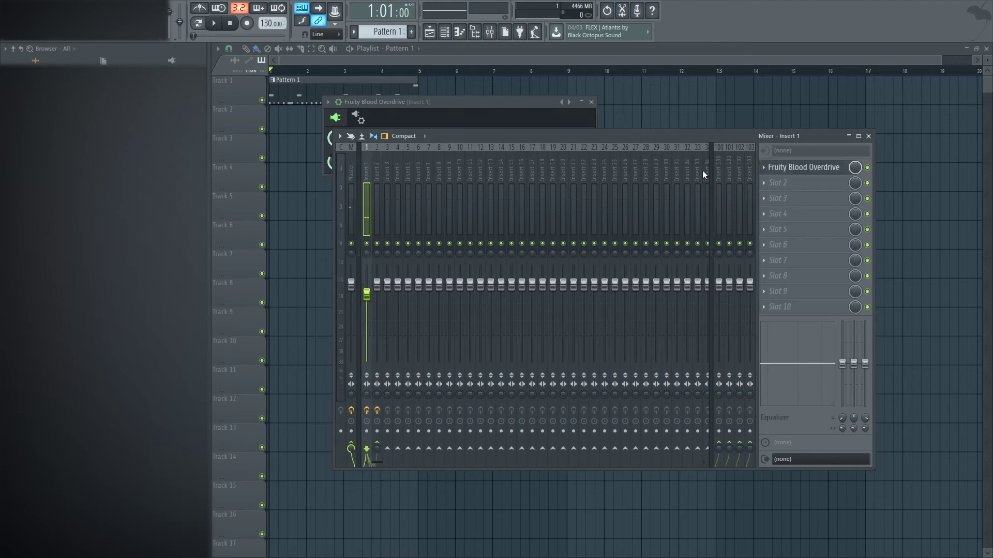
left_click(867, 168)
left_click(378, 194)
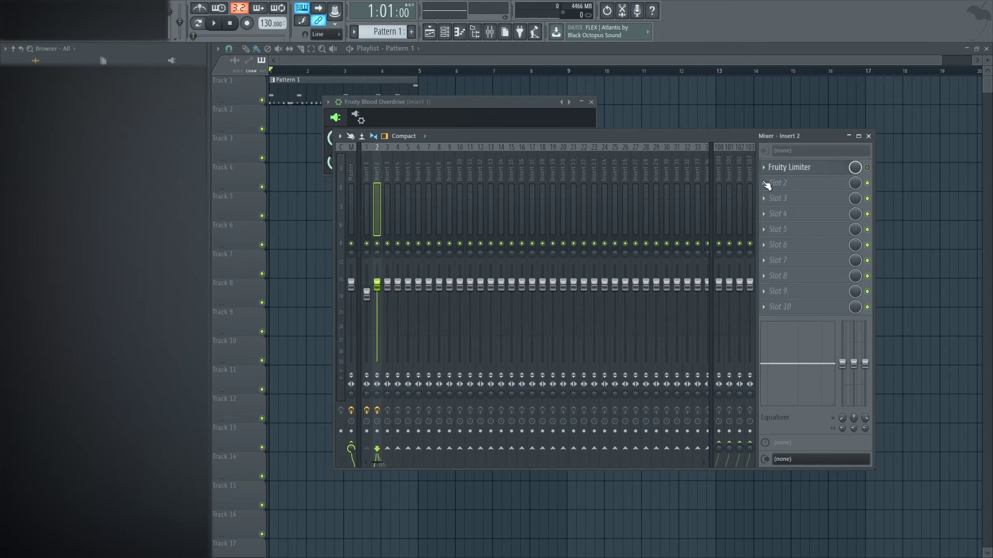
left_click(369, 174)
Step: Add Fruity parametric EQ 2 to insert 1's second slot after Blood Overdrive
left_click(791, 184)
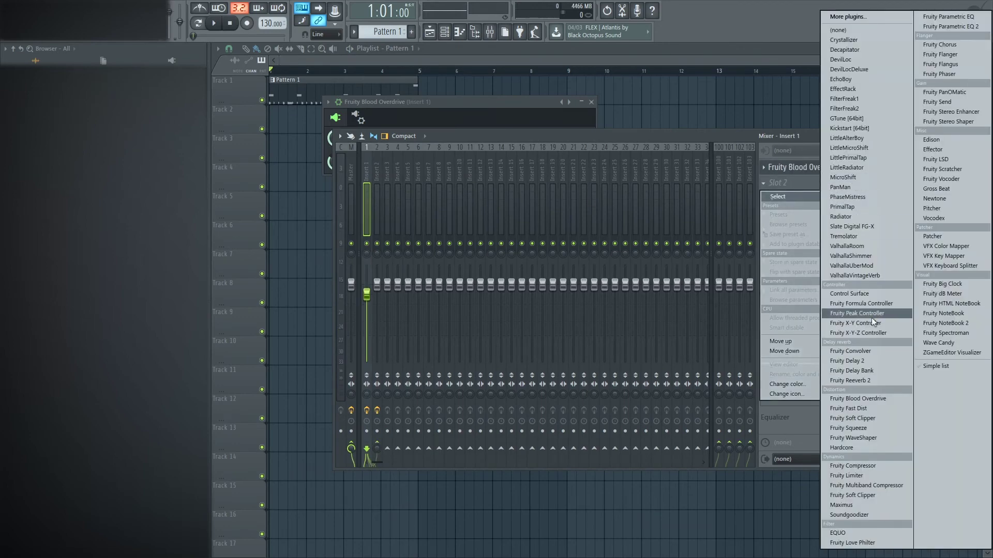
left_click(951, 27)
left_click(638, 235)
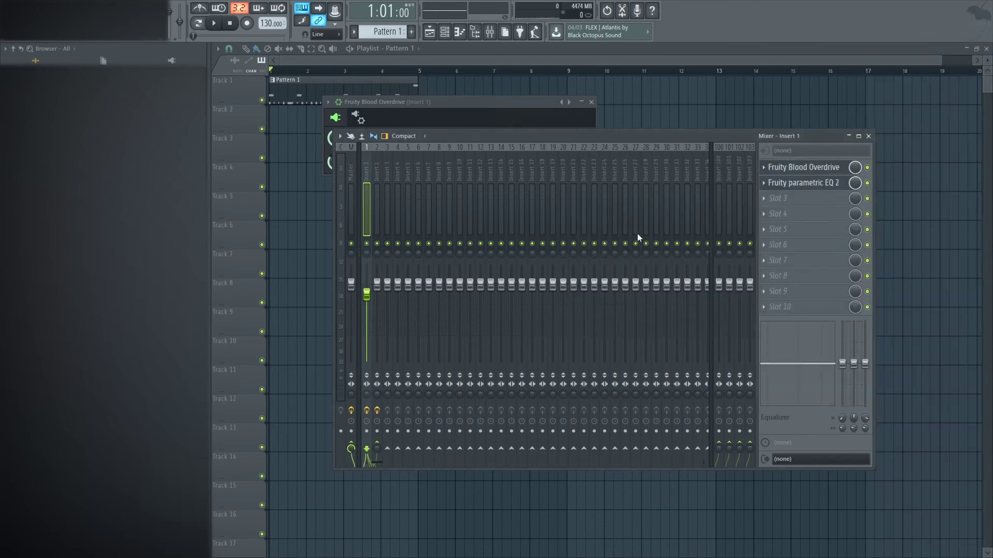
left_click(375, 181)
left_click(364, 187)
Step: Turn EQ band 1 into a high-pass low cut and lower its cutoff frequency
left_click(818, 187)
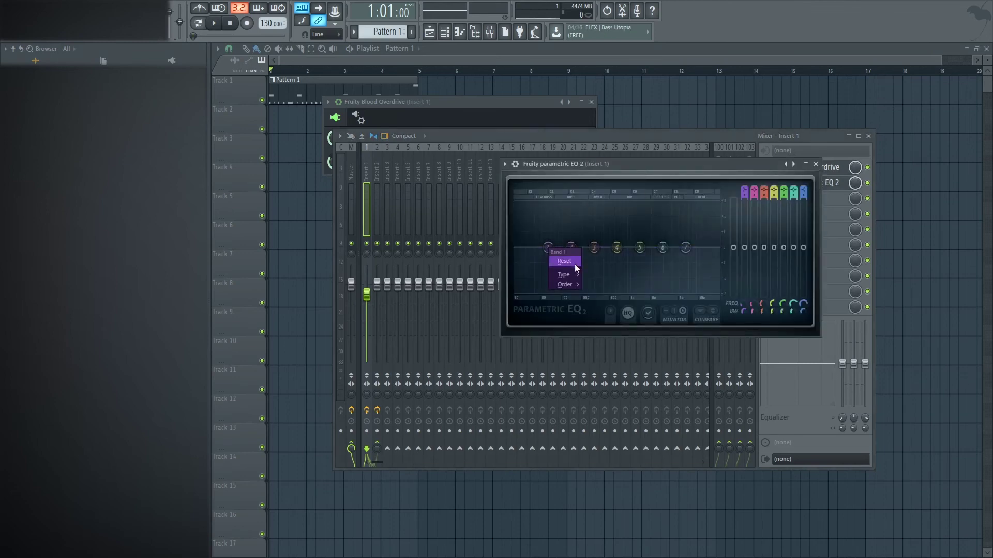
mouse_move(568, 273)
left_click(603, 307)
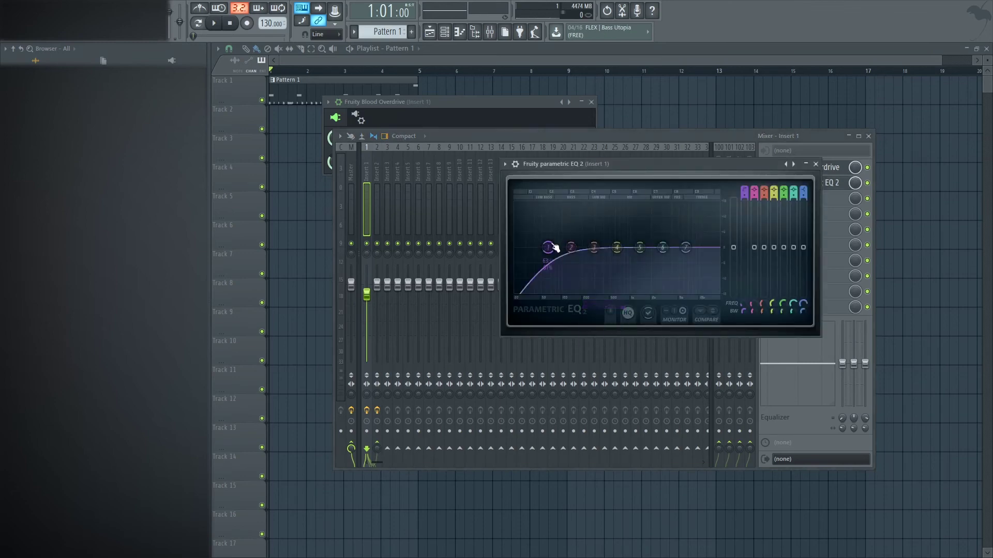
left_click_drag(555, 248, 535, 248)
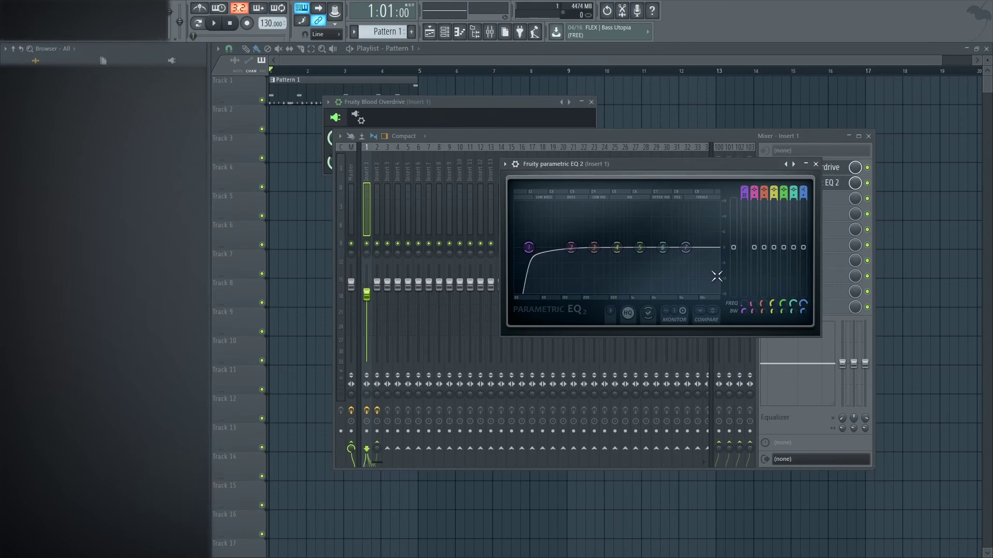
left_click_drag(745, 305, 745, 300)
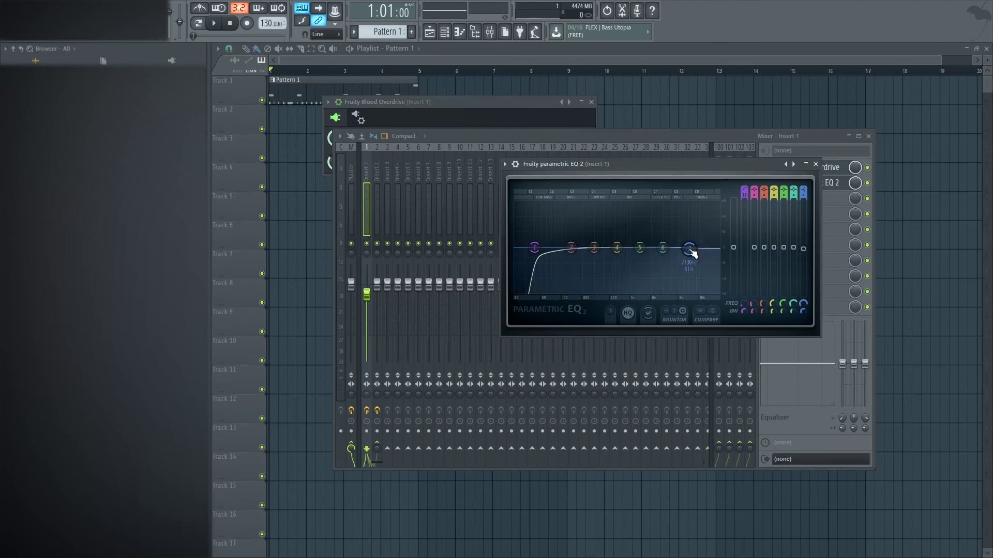
Step: With the loop playing, pull EQ band 5 down into a dip around 1209 Hz
left_click_drag(660, 167, 548, 191)
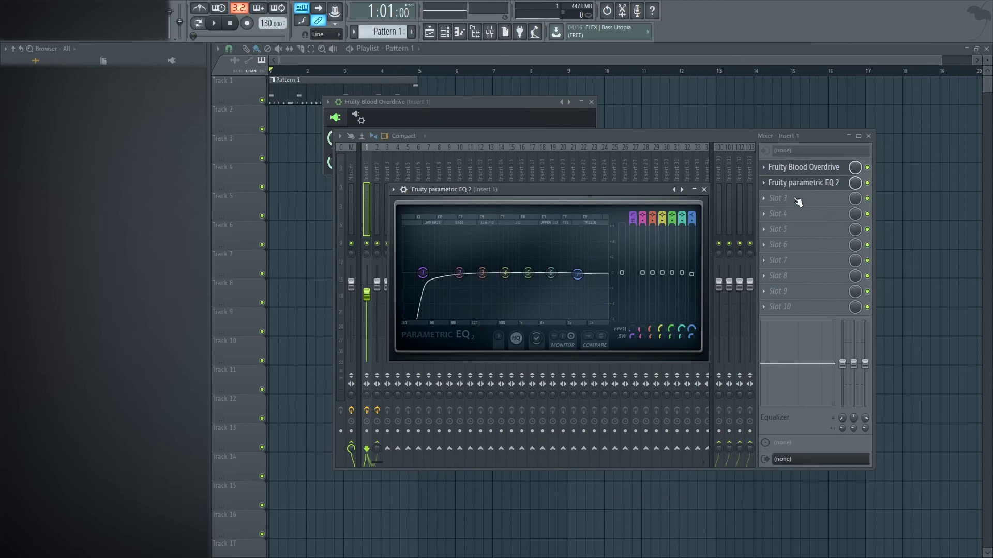
key("space")
left_click_drag(532, 282, 508, 283)
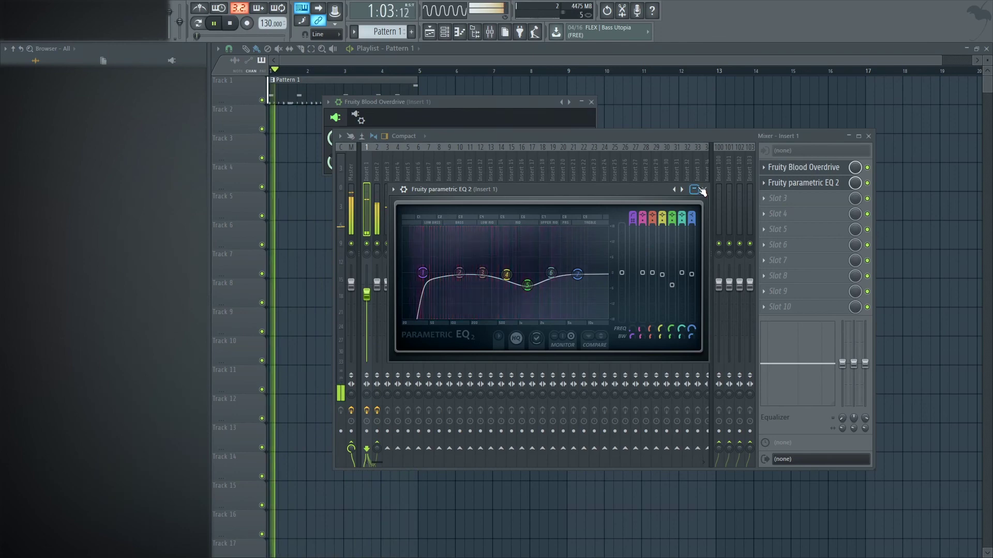
key("space")
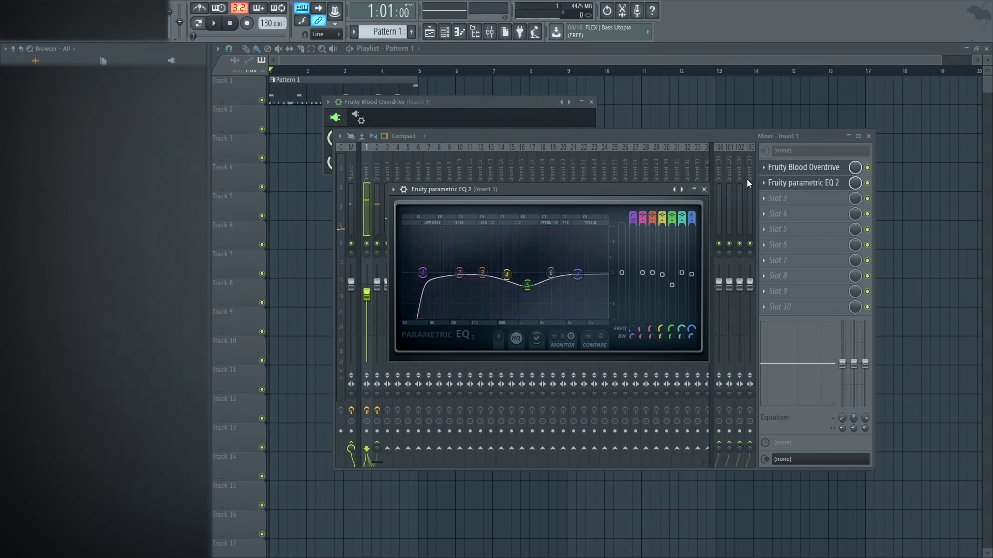
Step: Close the parametric EQ 2 window and play the loop with insert 2 selected
left_click(703, 189)
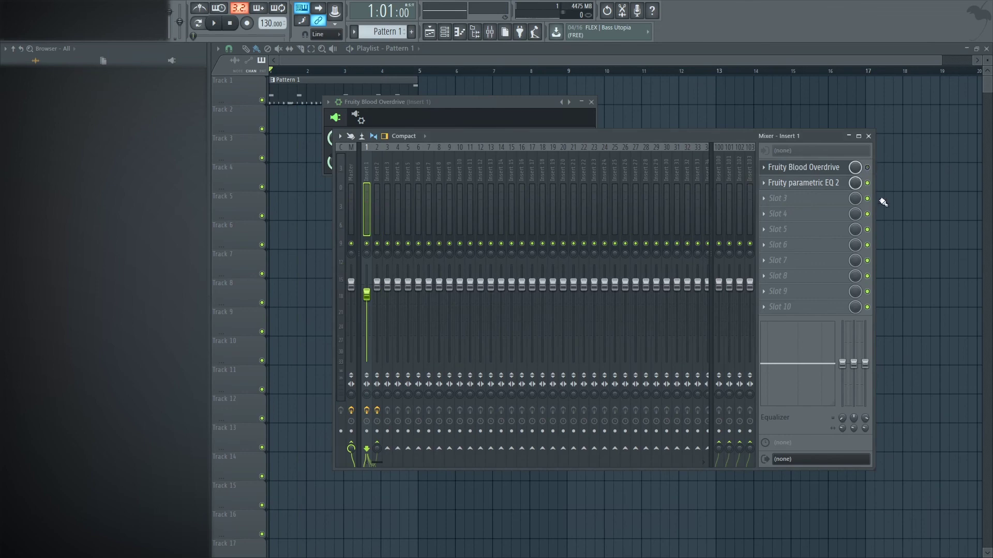
left_click(374, 175)
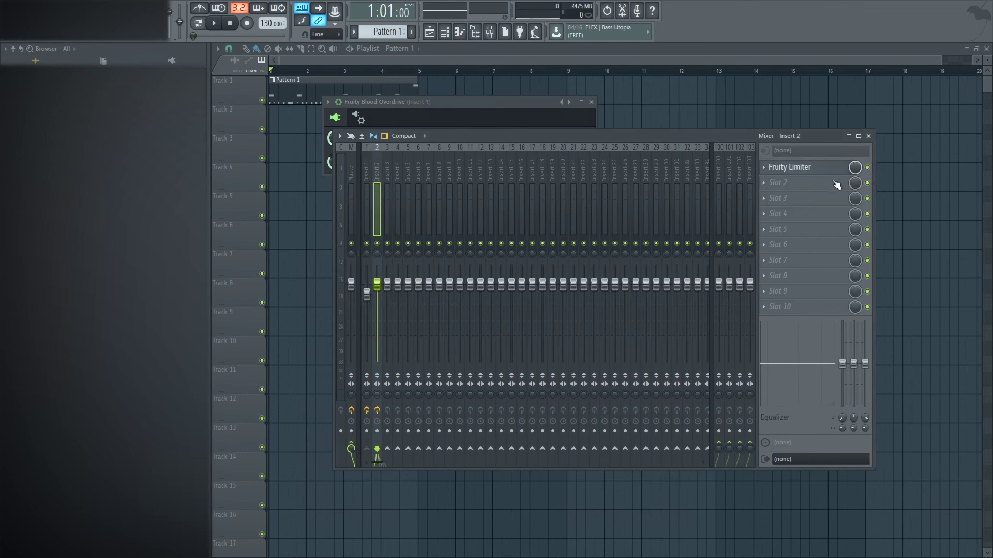
key("space")
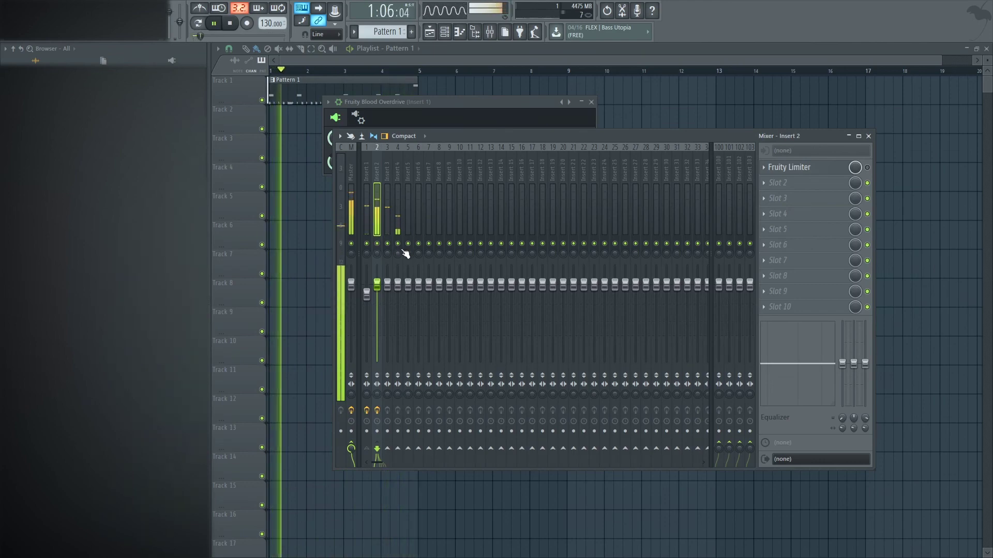
key("space")
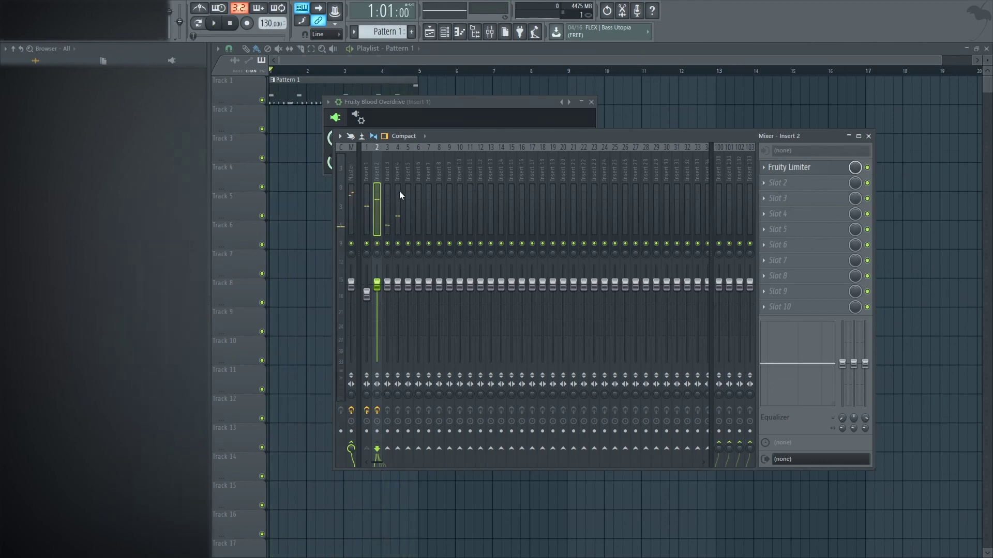
Step: Play the loop on insert 1, then bypass its Fruity Blood Overdrive for comparison
left_click(367, 196)
key("space")
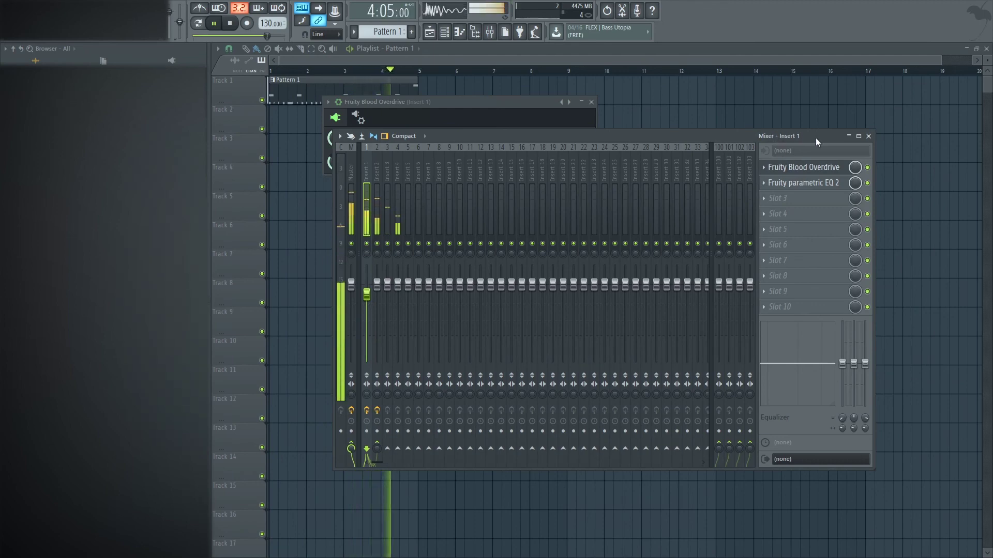
key("space")
left_click(867, 167)
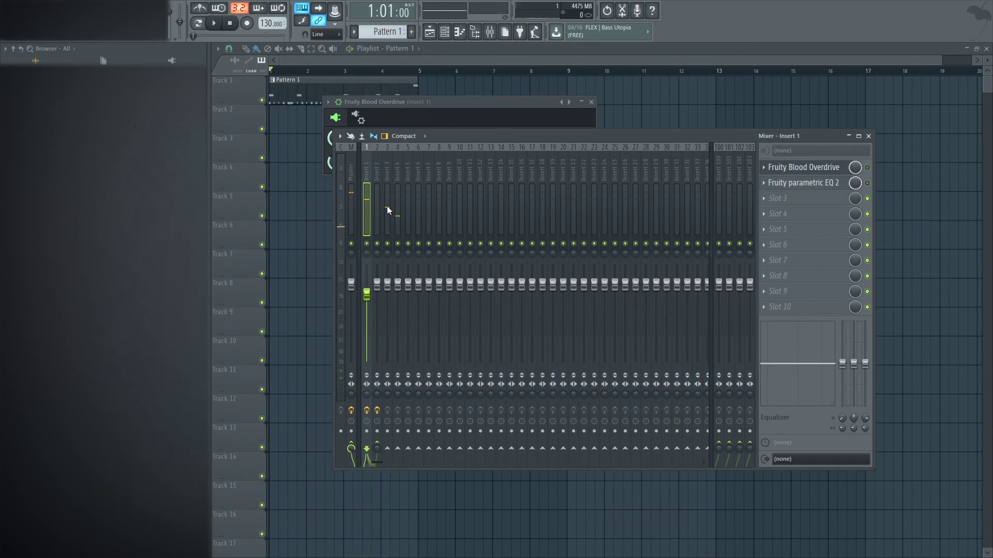